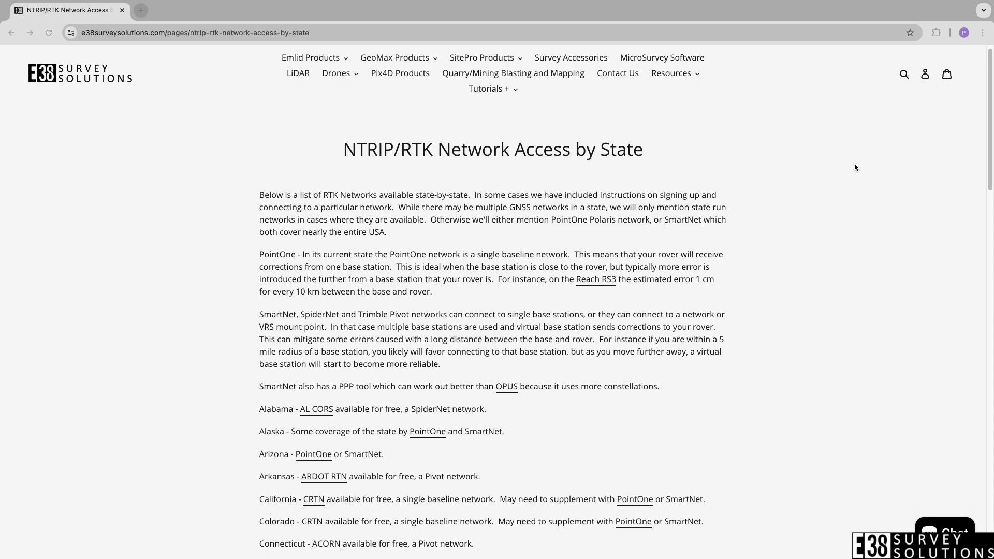
# Scroll the network-by-state list and open Idaho's PointOne Polaris RTK license page.
pyautogui.scroll(-1, 855, 166)
pyautogui.scroll(-5, 855, 173)
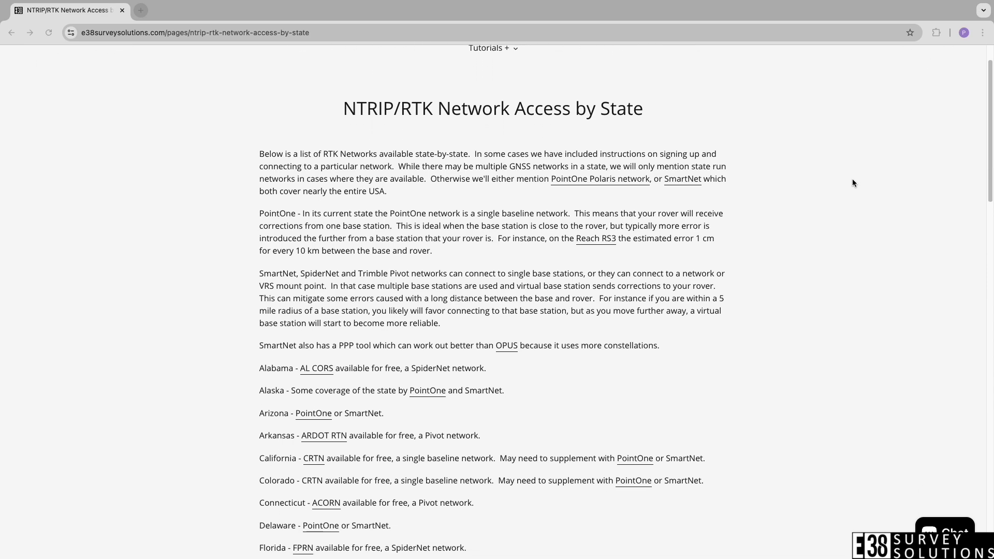
pyautogui.scroll(-6, 842, 211)
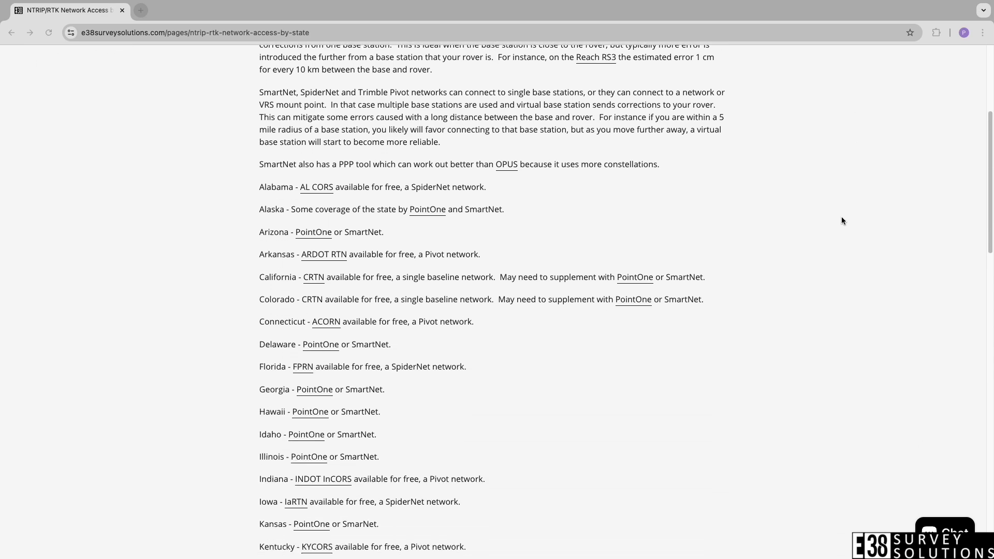
pyautogui.scroll(-3, 841, 229)
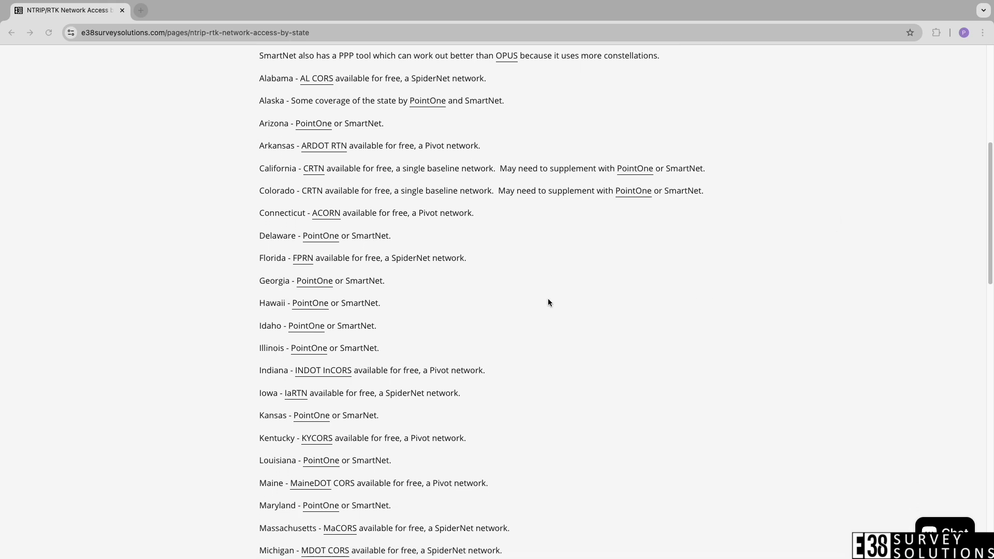
pyautogui.click(304, 330)
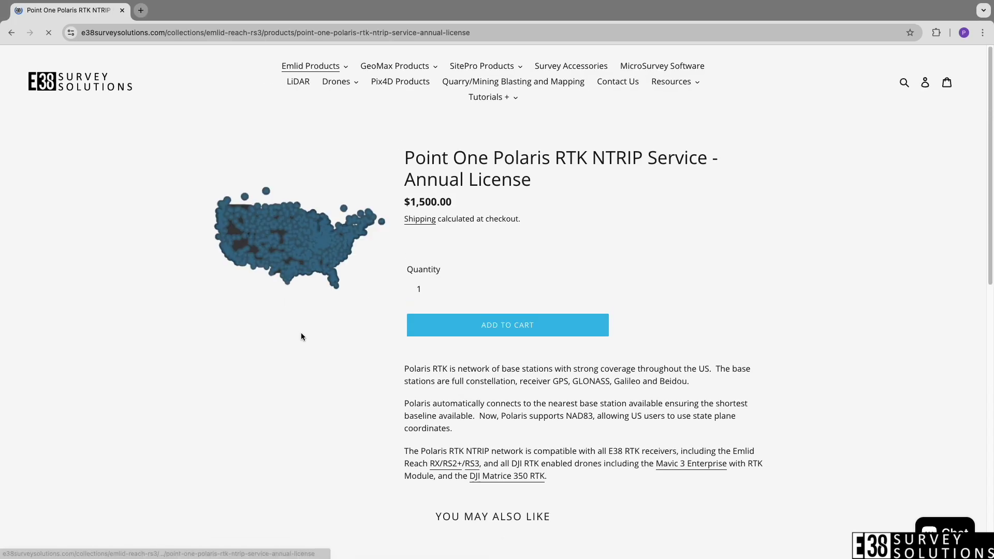
pyautogui.scroll(-1, 301, 337)
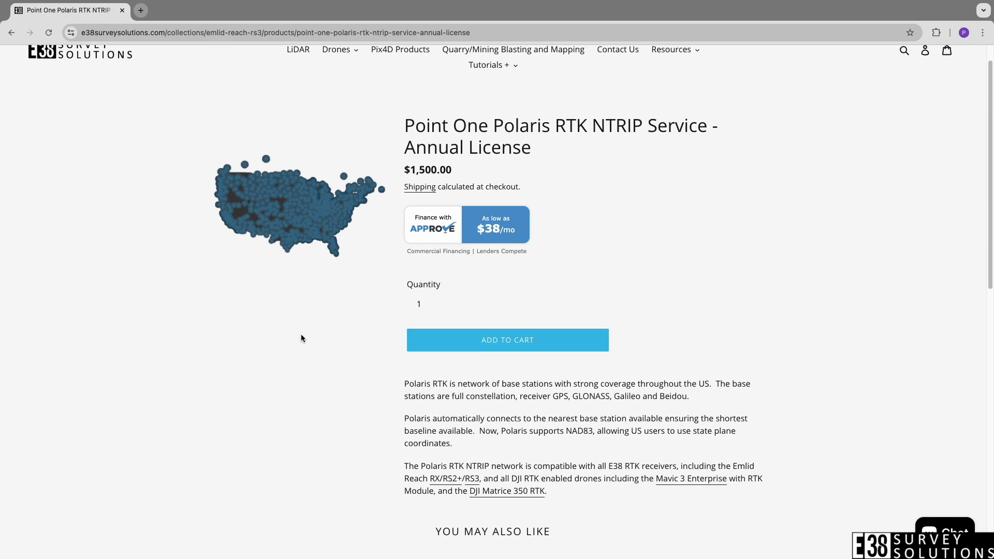
# Return to the state list and scroll down to the Ohio line.
pyautogui.click(11, 32)
pyautogui.scroll(-2, 200, 204)
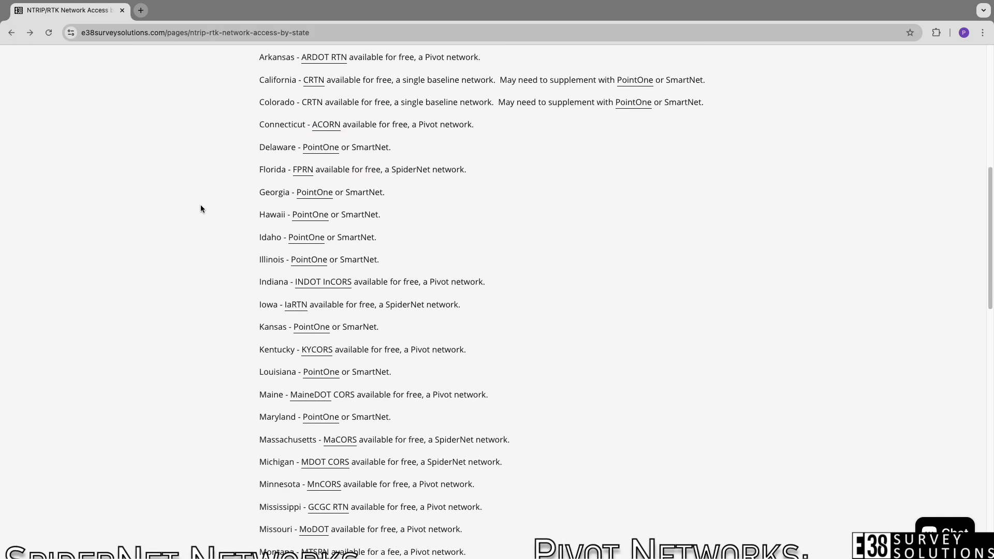
pyautogui.scroll(-3, 200, 209)
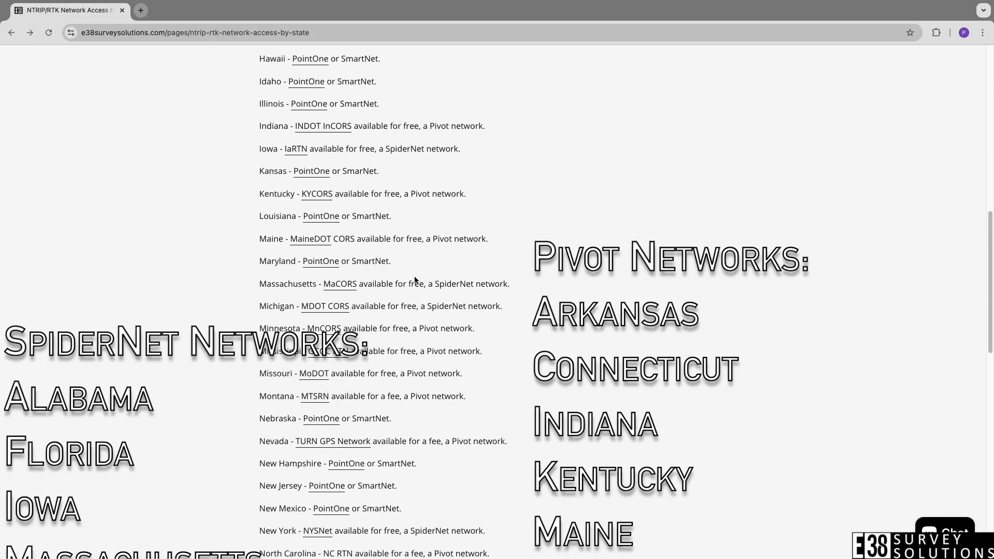
pyautogui.scroll(-5, 414, 280)
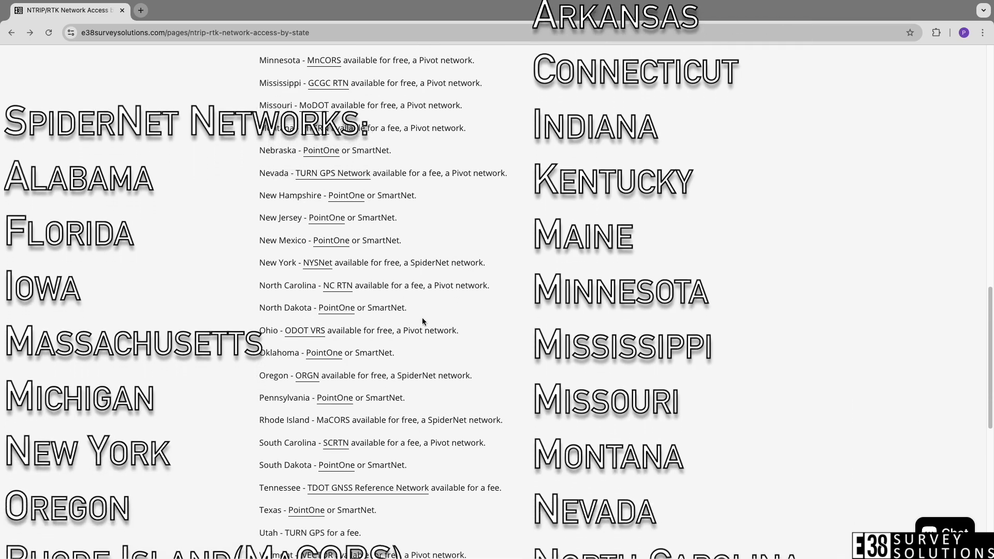
# Read the Ohio ODOT VRS article, including the credentials email with IP 156.63.133.115 and port 2101.
pyautogui.click(307, 331)
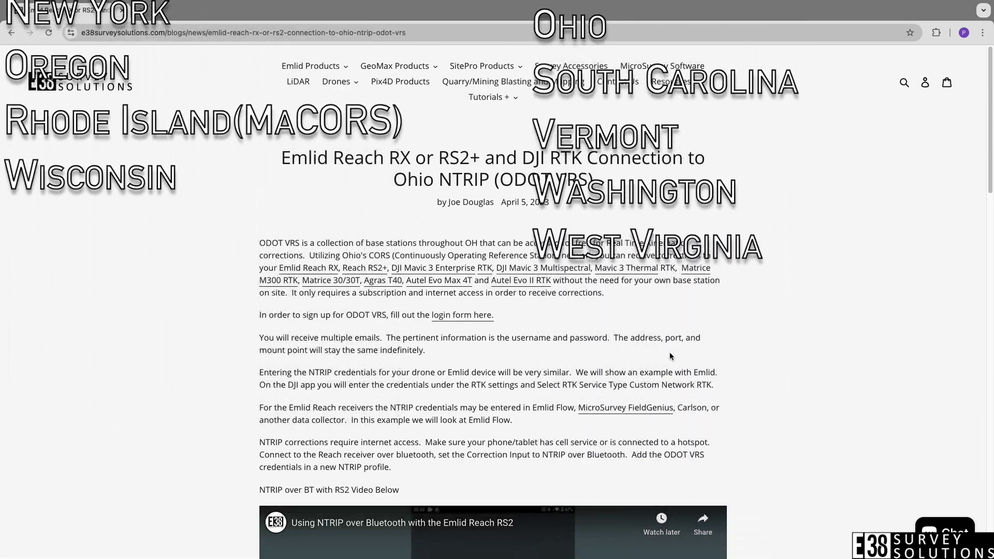
pyautogui.scroll(-4, 768, 353)
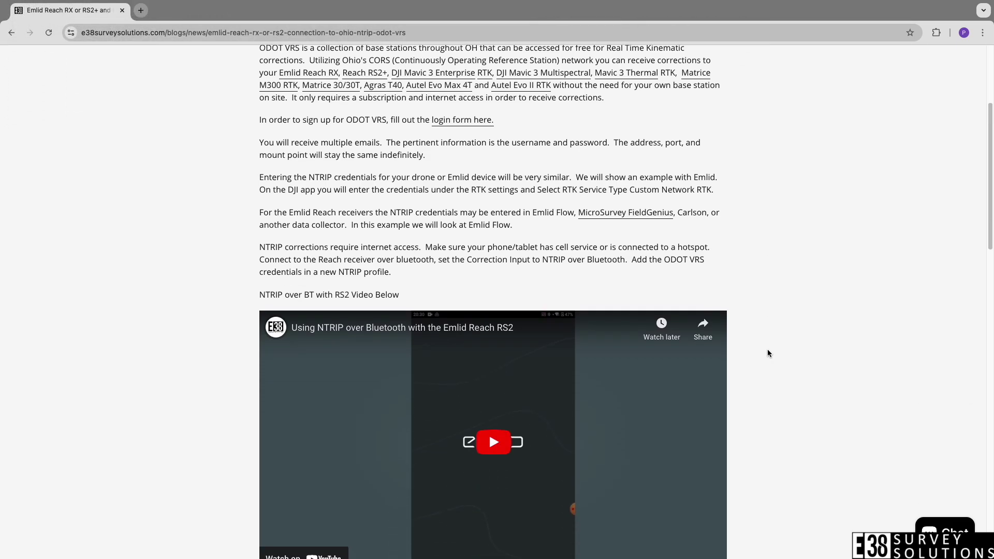
pyautogui.scroll(1, 635, 220)
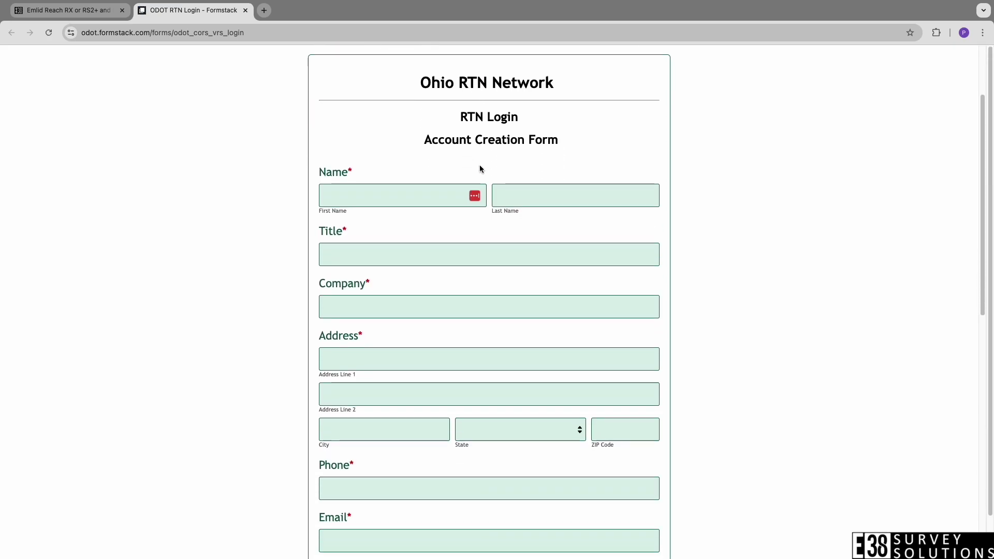
pyautogui.scroll(-12, 479, 169)
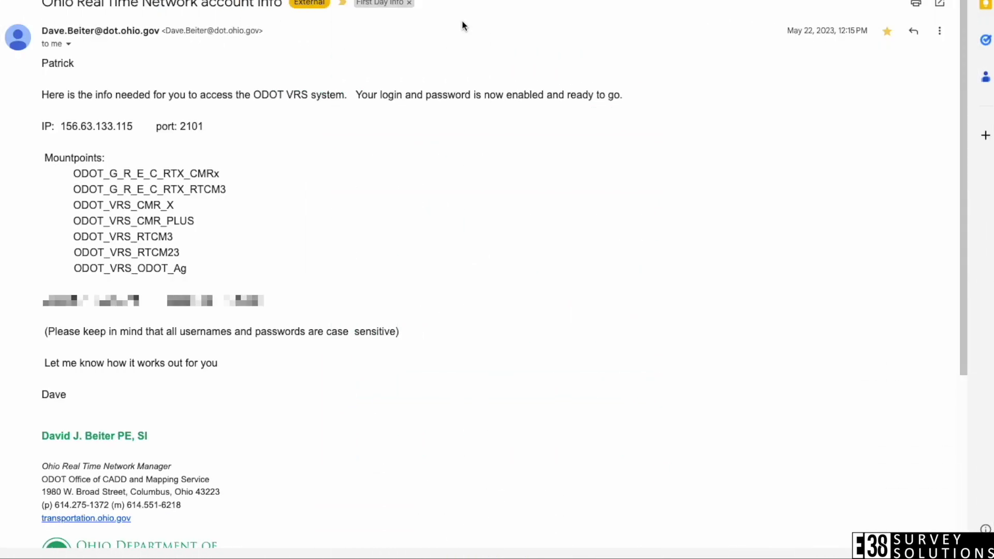
pyautogui.scroll(-1, 462, 21)
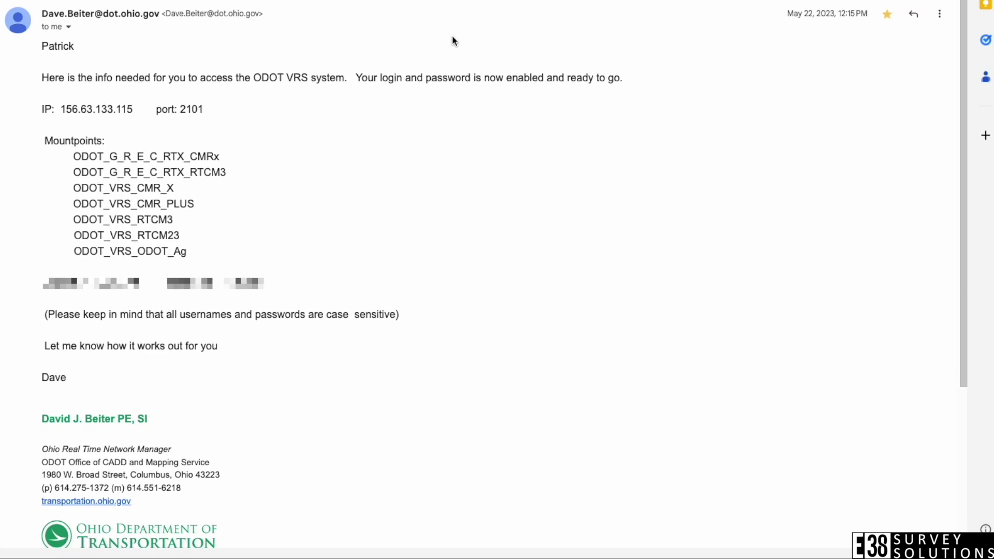
pyautogui.scroll(-1, 452, 41)
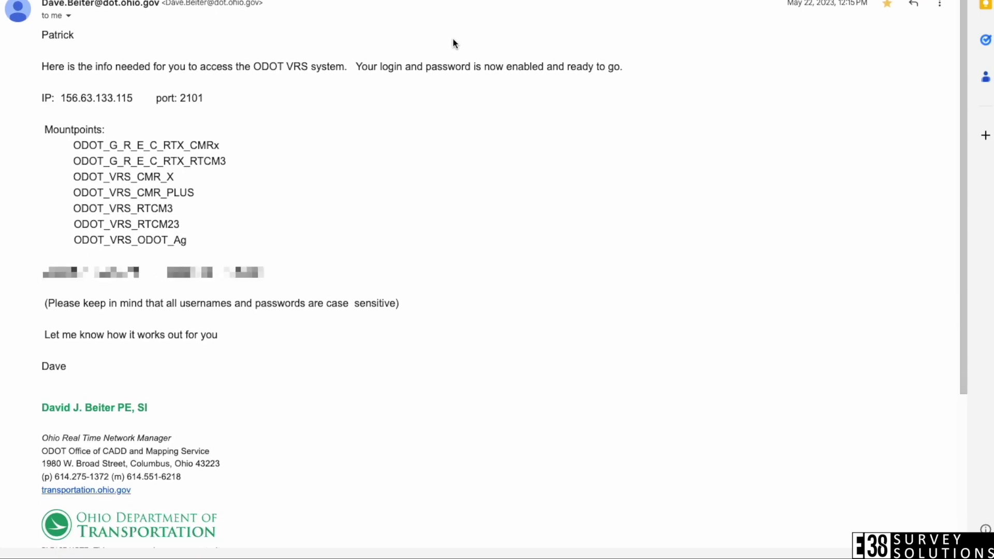
pyautogui.scroll(-1, 453, 38)
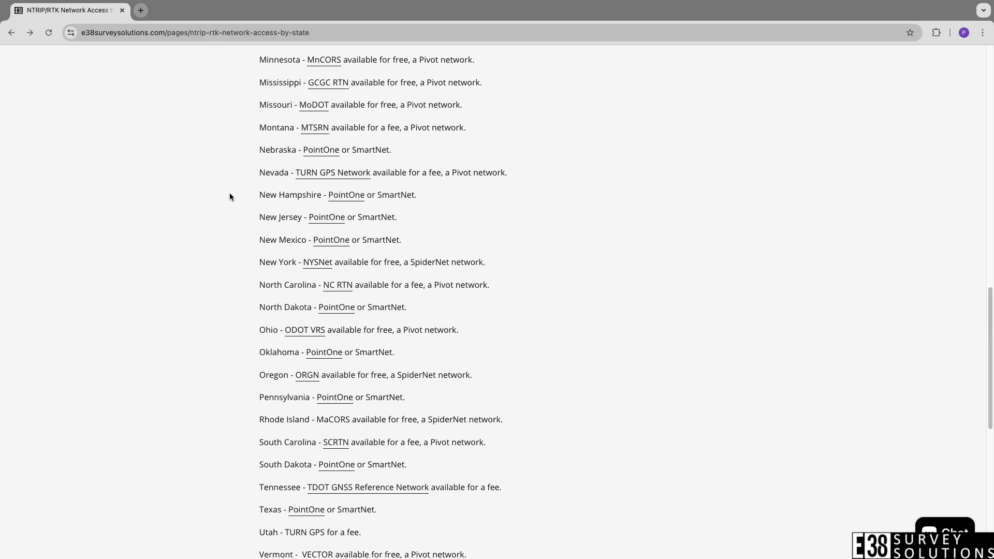
pyautogui.scroll(-1, 230, 196)
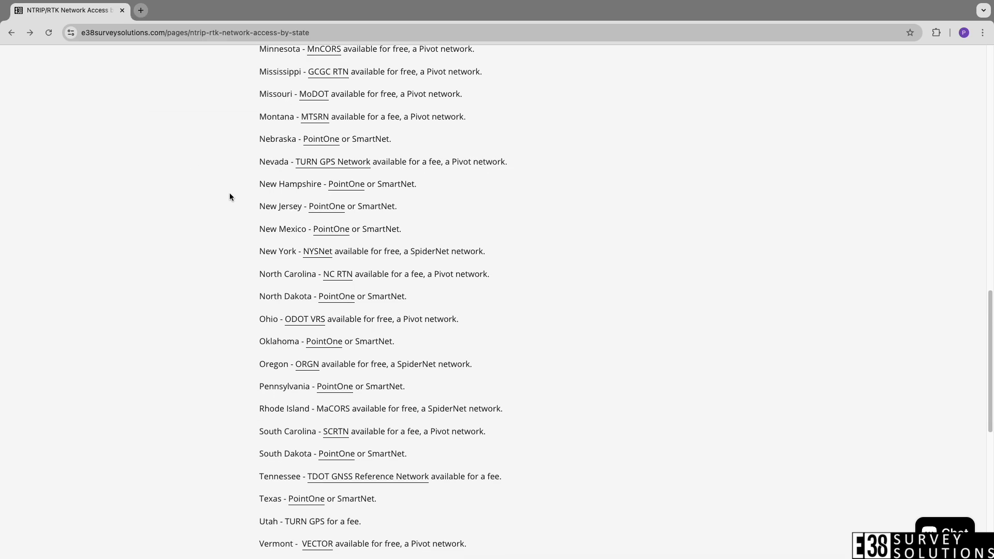
# Open the New York NYSNet connection article and scroll through the NYSNet Sign Up form.
pyautogui.scroll(3, 229, 196)
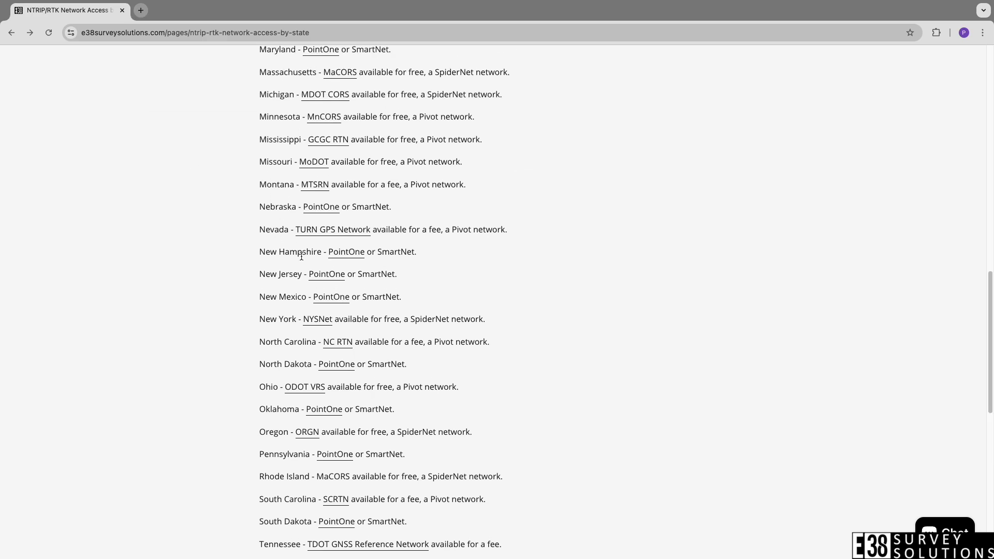
pyautogui.click(319, 319)
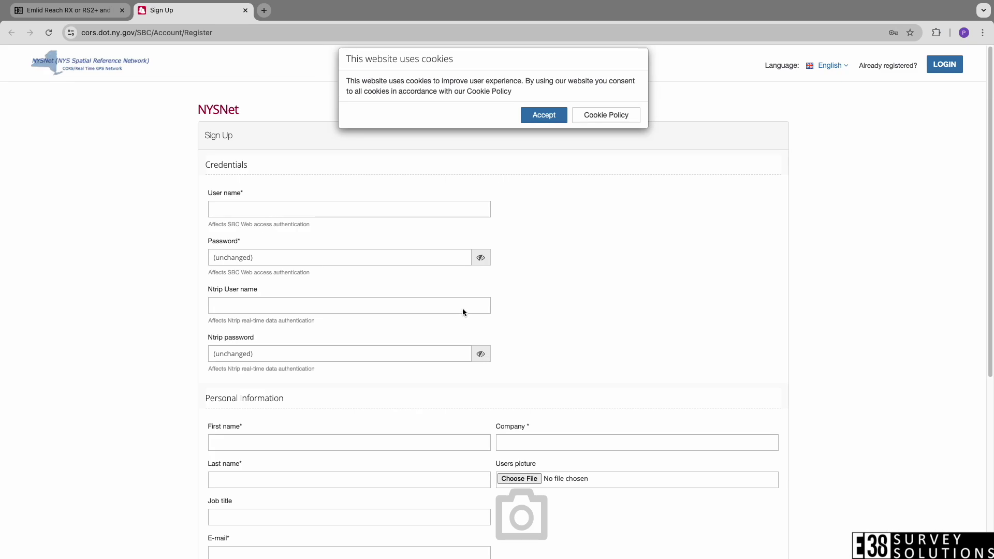
pyautogui.scroll(-2, 480, 260)
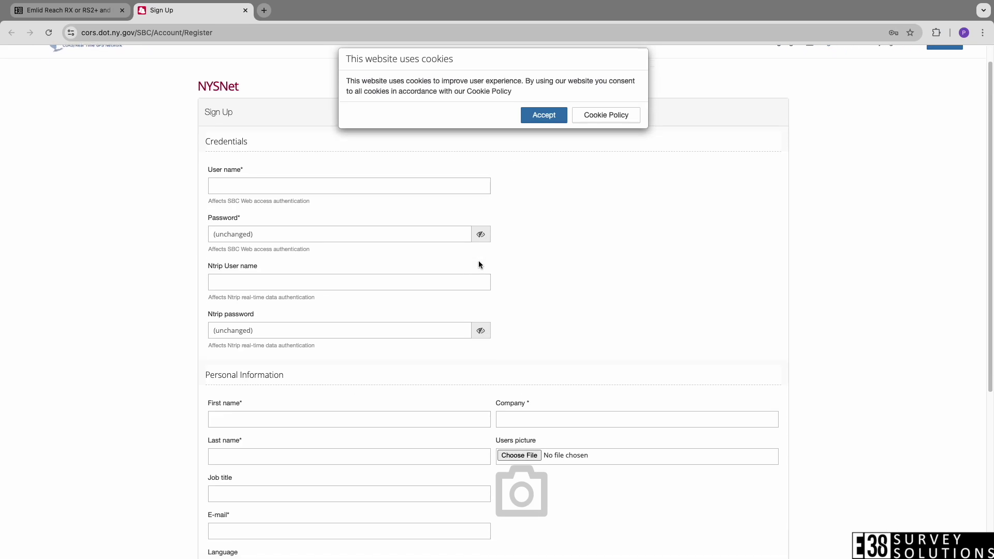
pyautogui.scroll(-5, 480, 262)
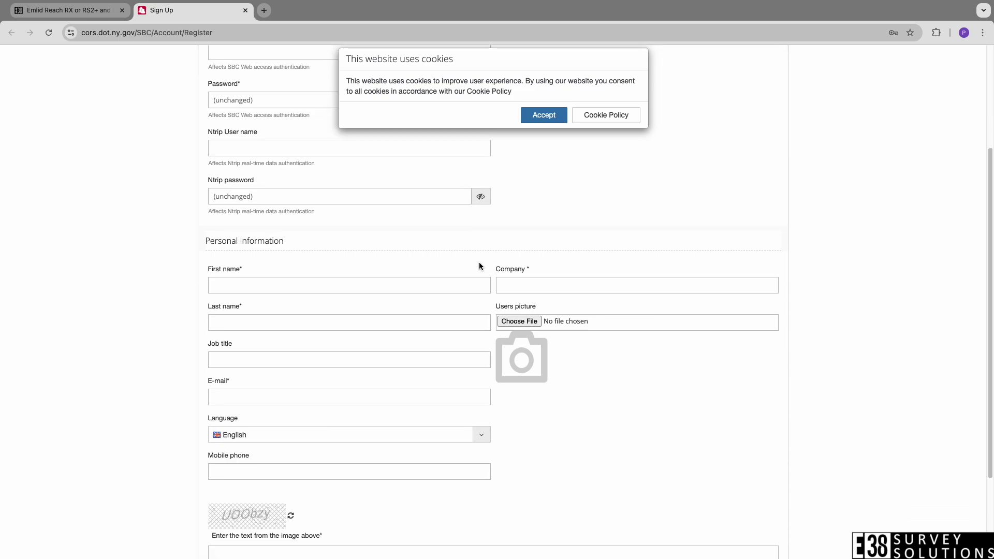
pyautogui.scroll(-4, 480, 262)
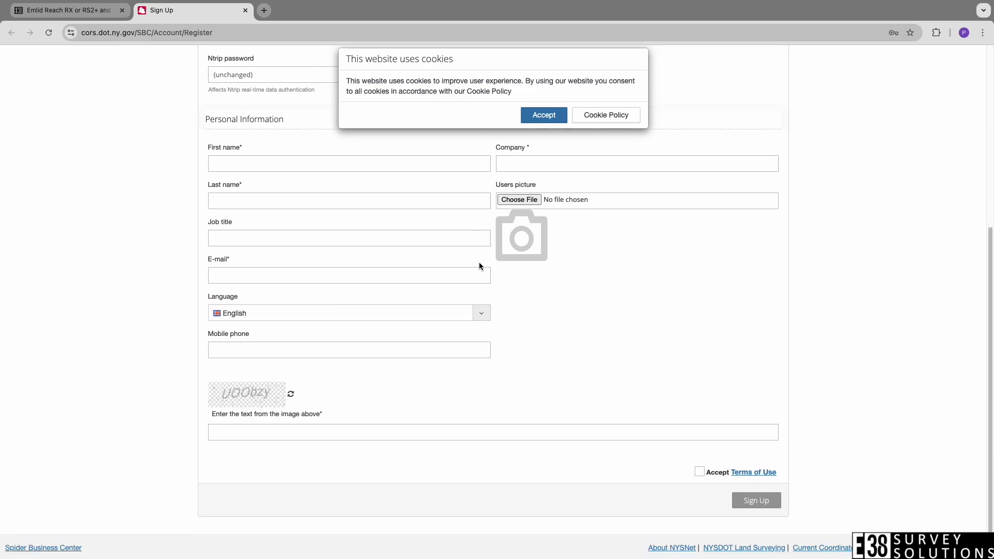
pyautogui.scroll(11, 480, 266)
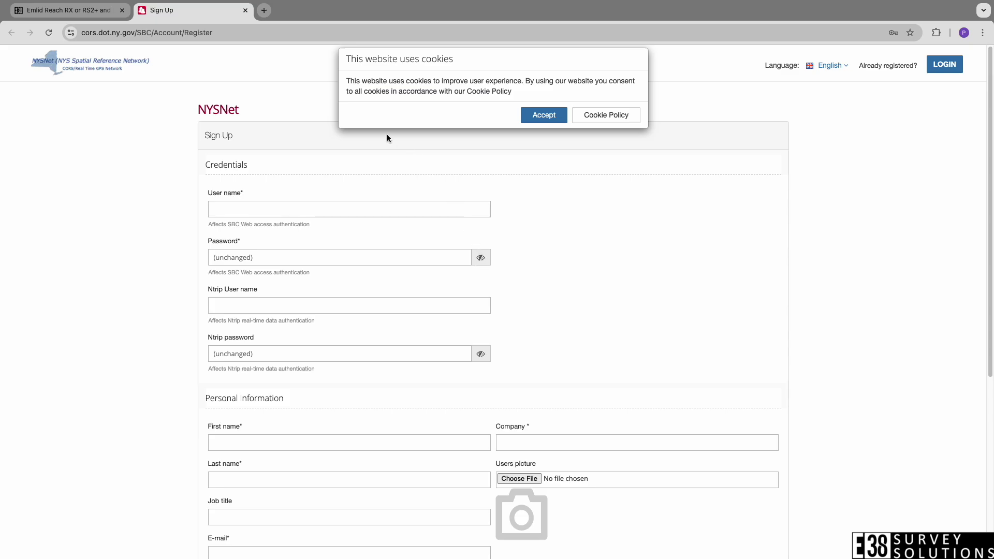
# Close the sign-up page, log in to the NYSNet account and reload the Shop page.
pyautogui.click(245, 10)
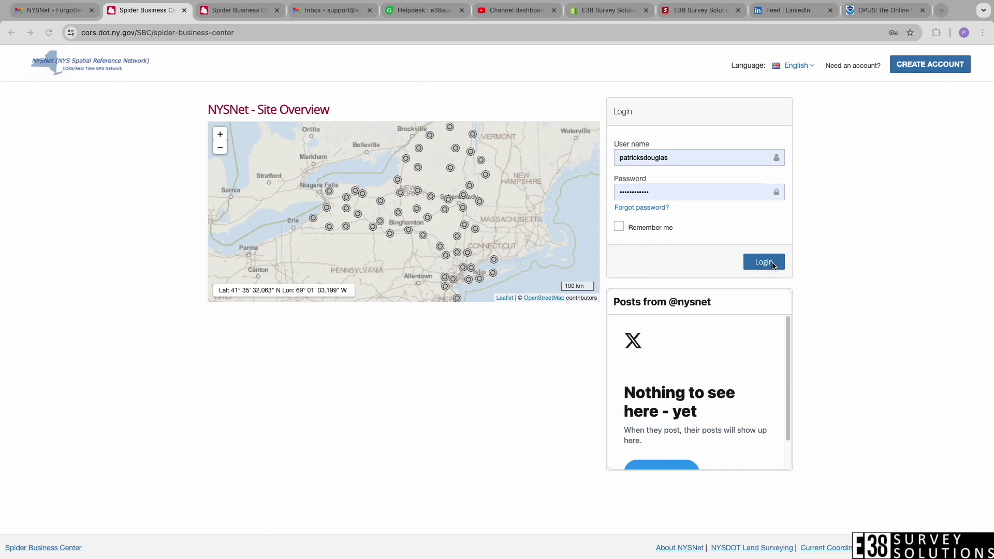
pyautogui.click(764, 263)
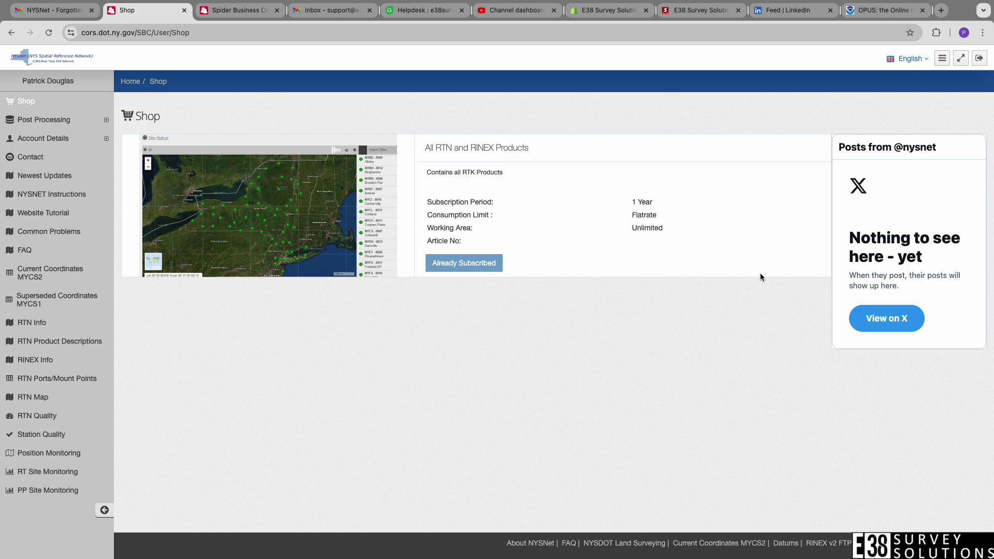
pyautogui.click(26, 101)
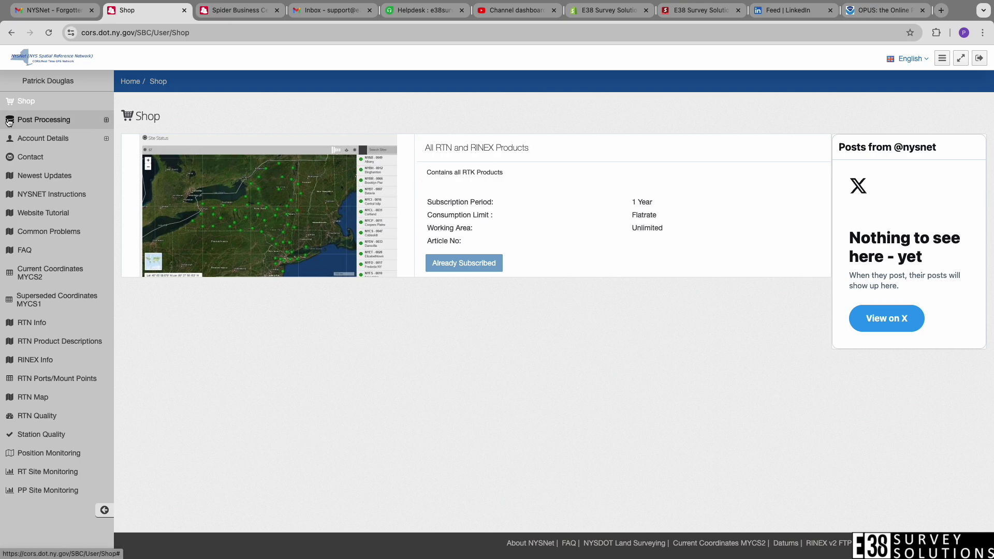
# Renew the expired All RTN and RINEX Products subscription, then go to User Profile.
pyautogui.click(39, 138)
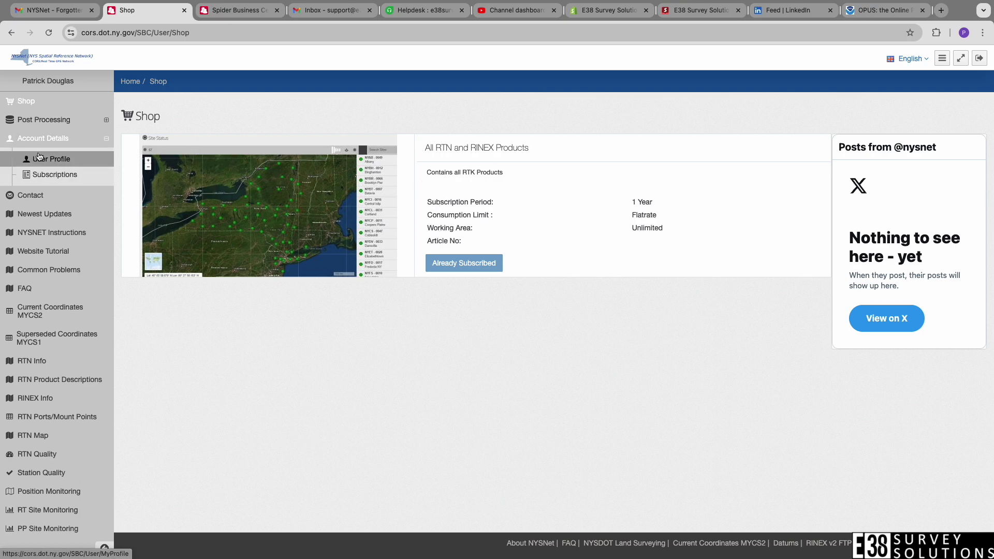
pyautogui.click(90, 176)
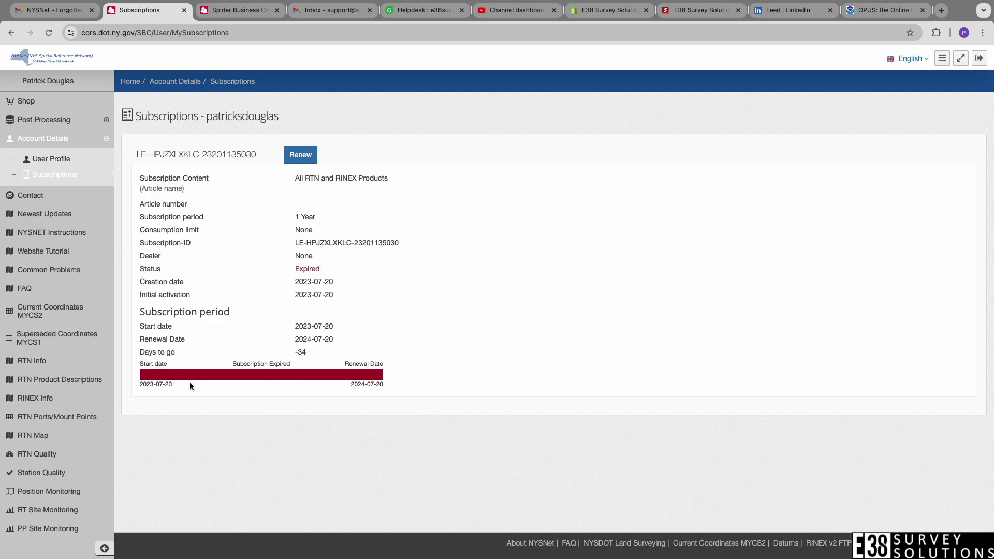
pyautogui.click(309, 159)
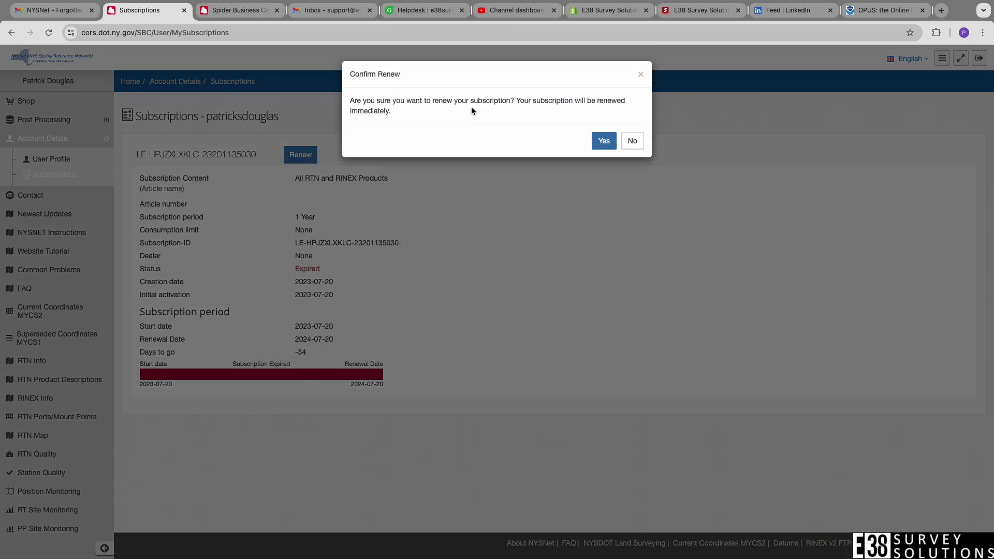
pyautogui.click(603, 140)
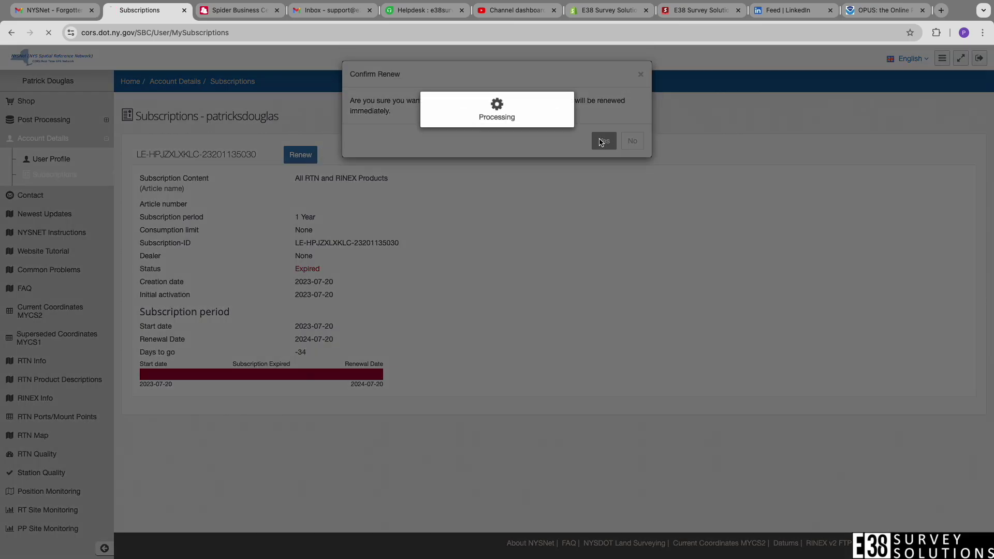
pyautogui.click(40, 157)
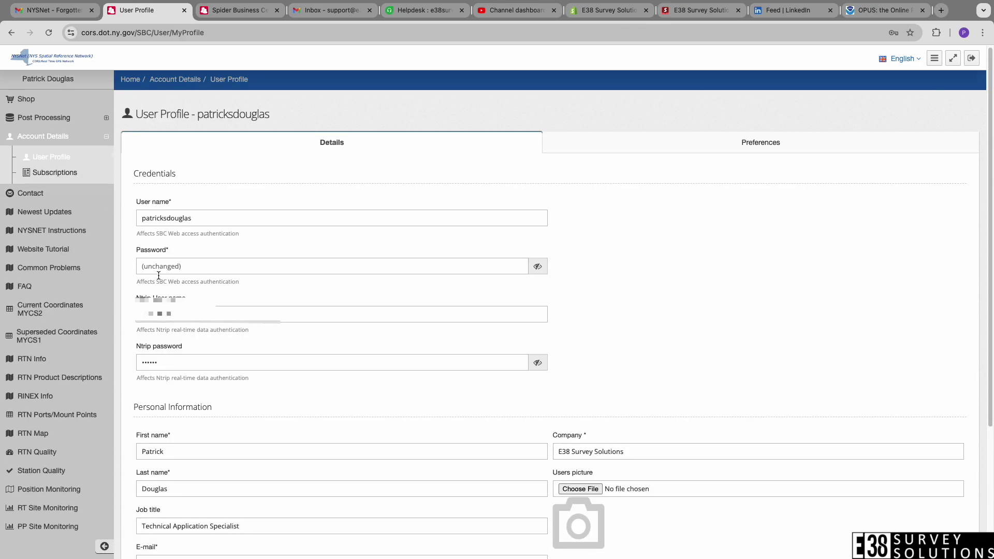
# Review the profile's NTRIP credentials and Password field, then head to RTN Ports/Mount Points.
pyautogui.scroll(-3, 158, 275)
pyautogui.scroll(-2, 159, 275)
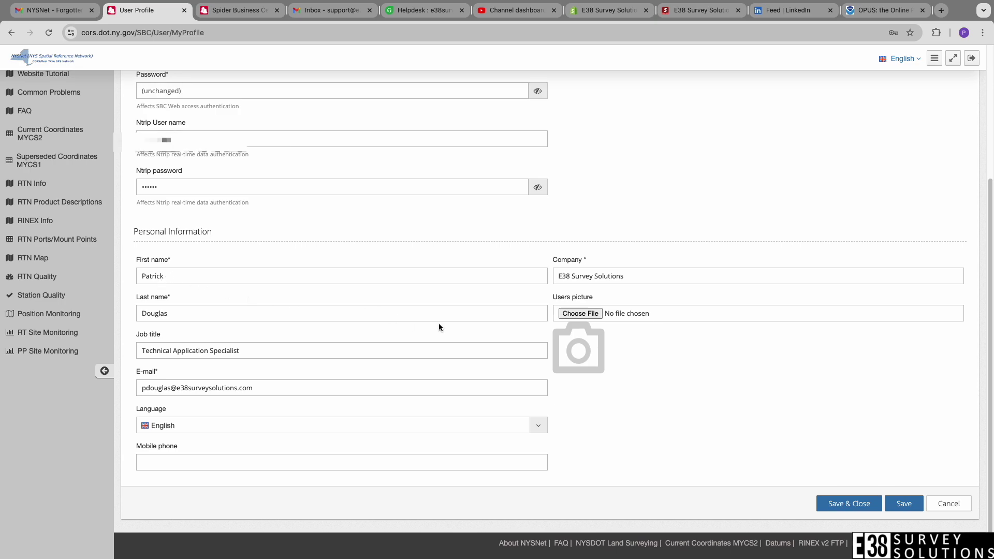
pyautogui.scroll(1, 441, 320)
pyautogui.scroll(4, 441, 319)
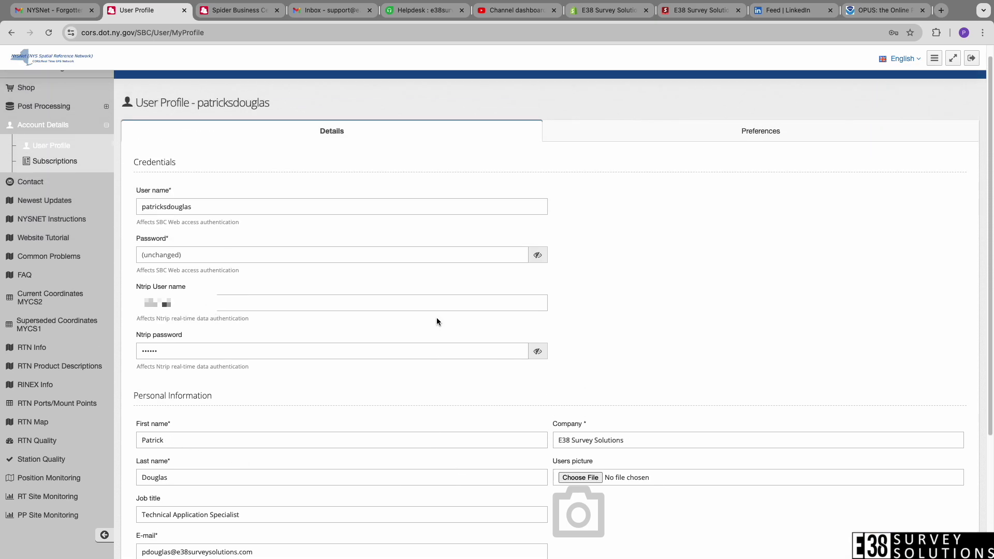
pyautogui.click(536, 352)
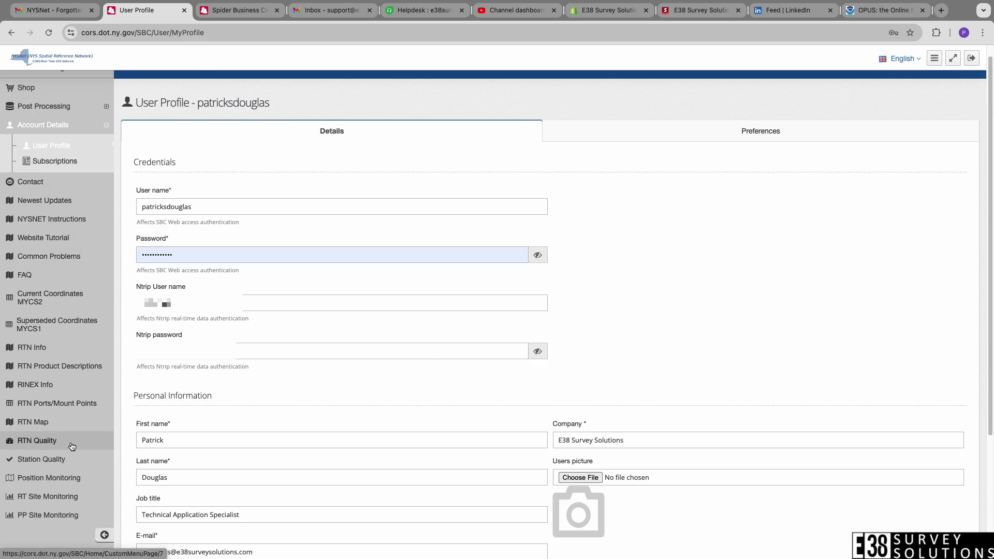
pyautogui.click(76, 403)
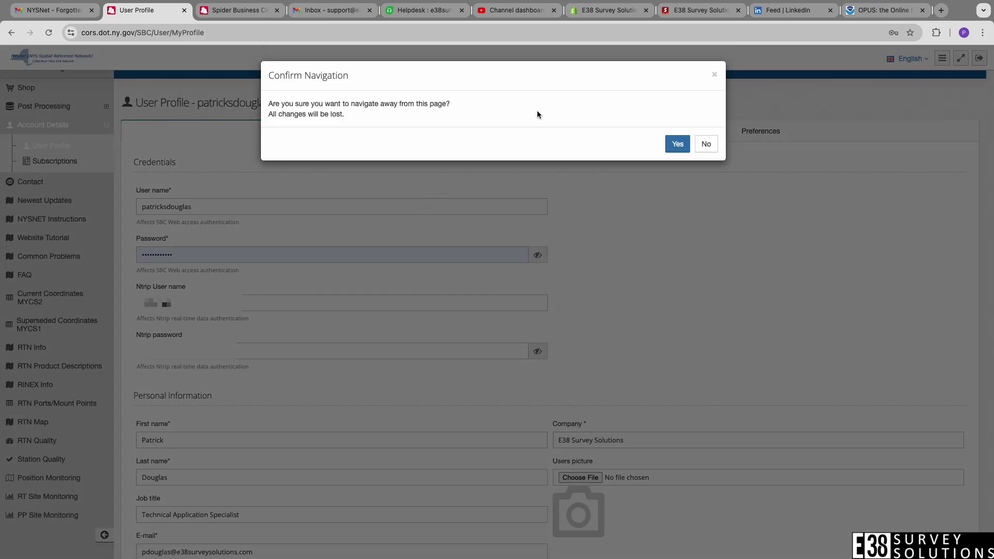
# Confirm leaving the profile and scroll through the RTN mount points and ports PDF.
pyautogui.click(676, 144)
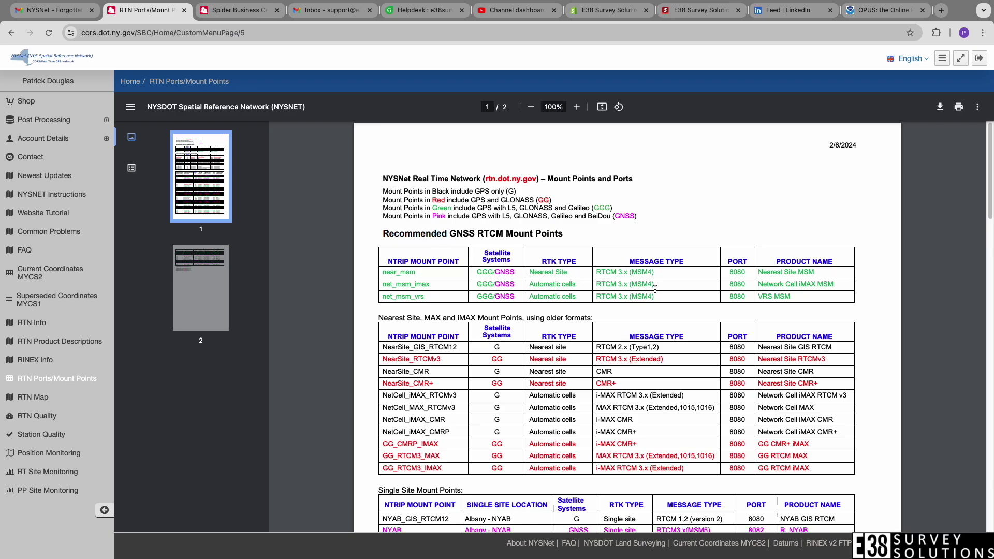
pyautogui.scroll(-2, 632, 255)
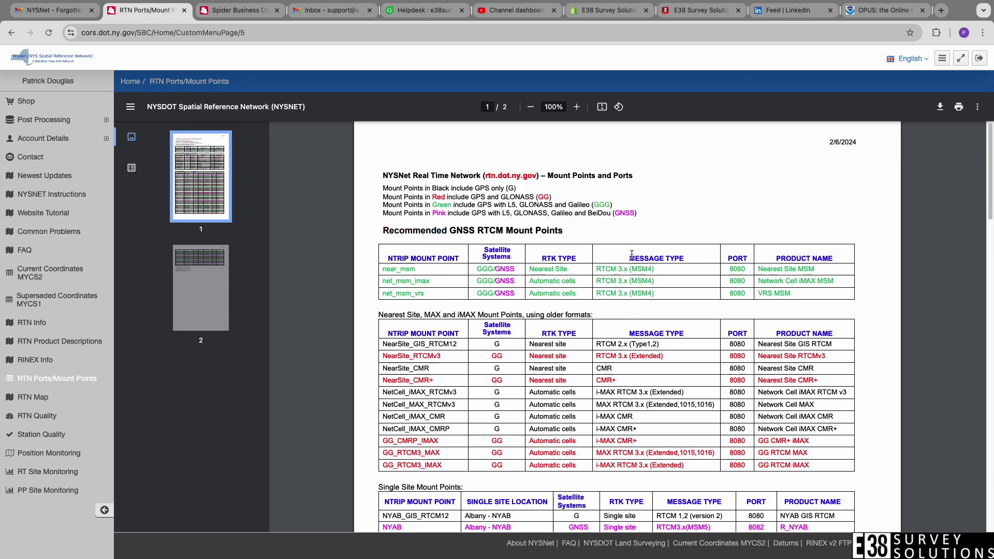
pyautogui.scroll(-3, 636, 251)
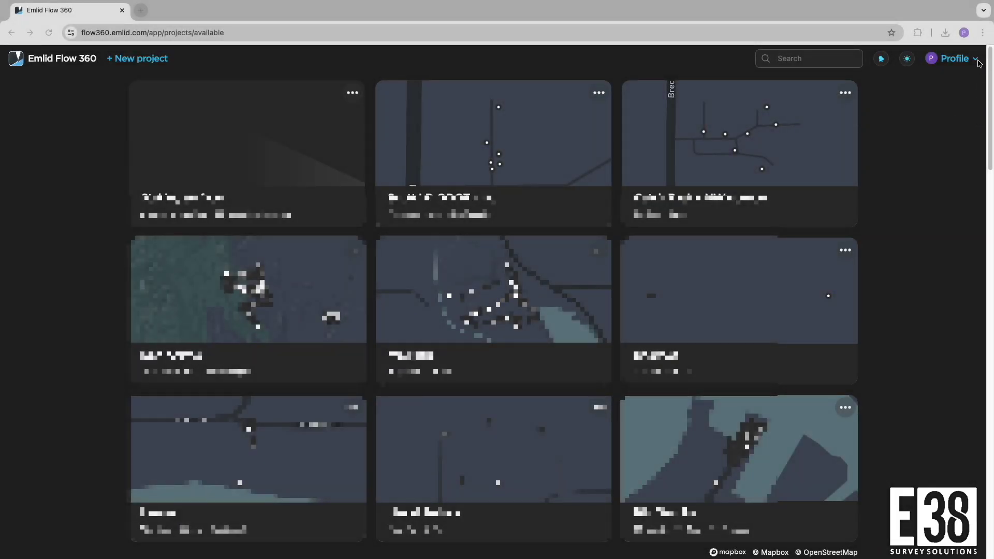
# Start a new profile from My NTRIP profiles in the account menu.
pyautogui.click(978, 61)
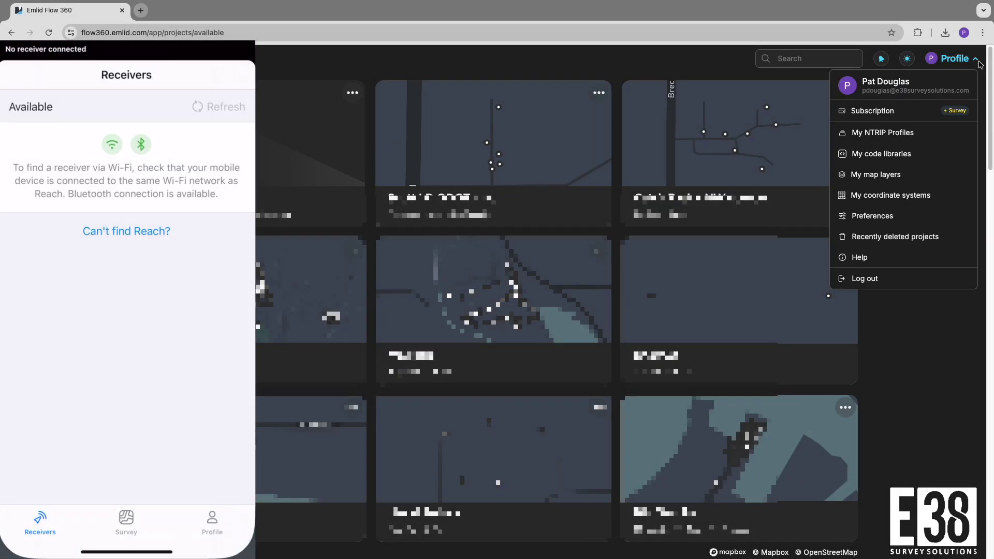
pyautogui.click(912, 134)
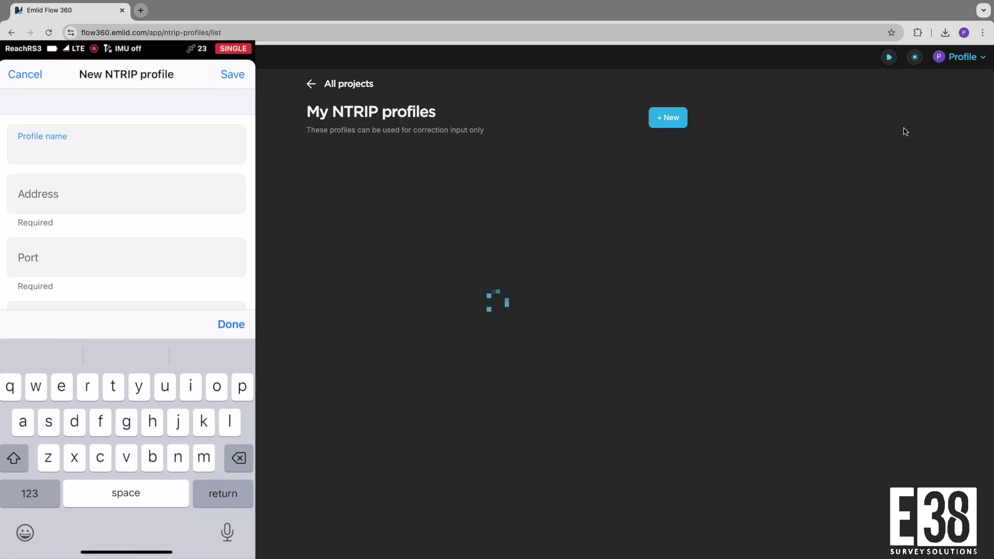
pyautogui.click(668, 119)
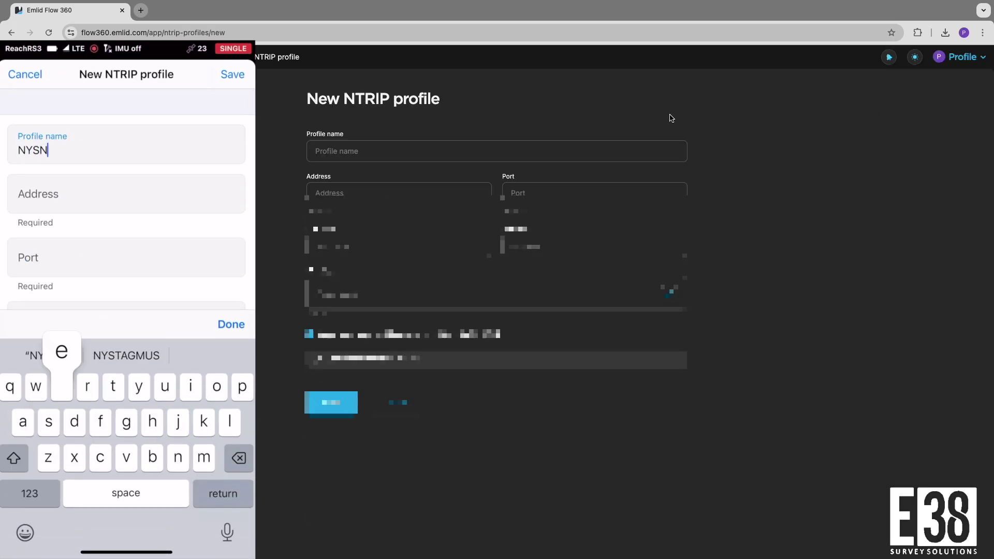
# Name the profile NYSNet and fill in address rtn.dot.ny.gov, port 8080 and credentials.
pyautogui.click(638, 145)
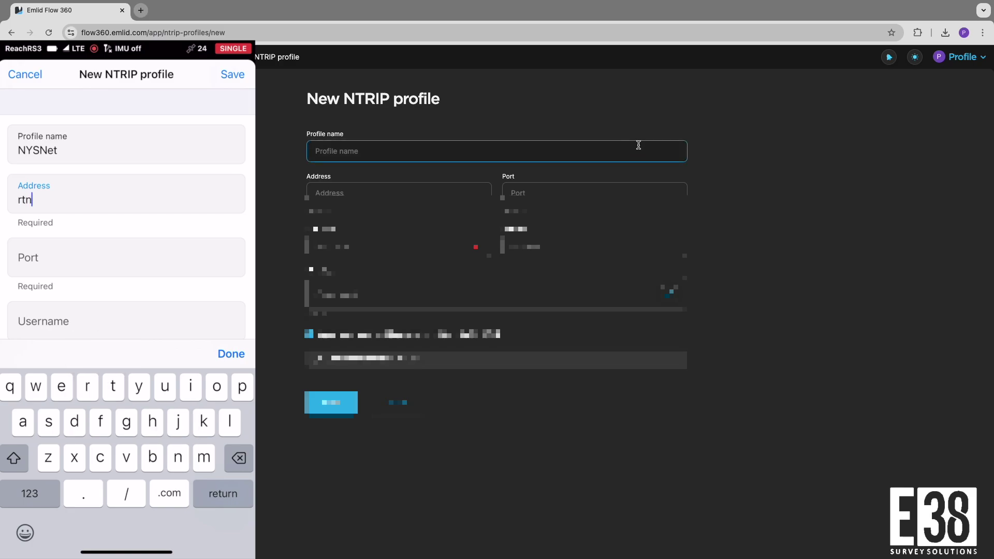
pyautogui.write('NYS')
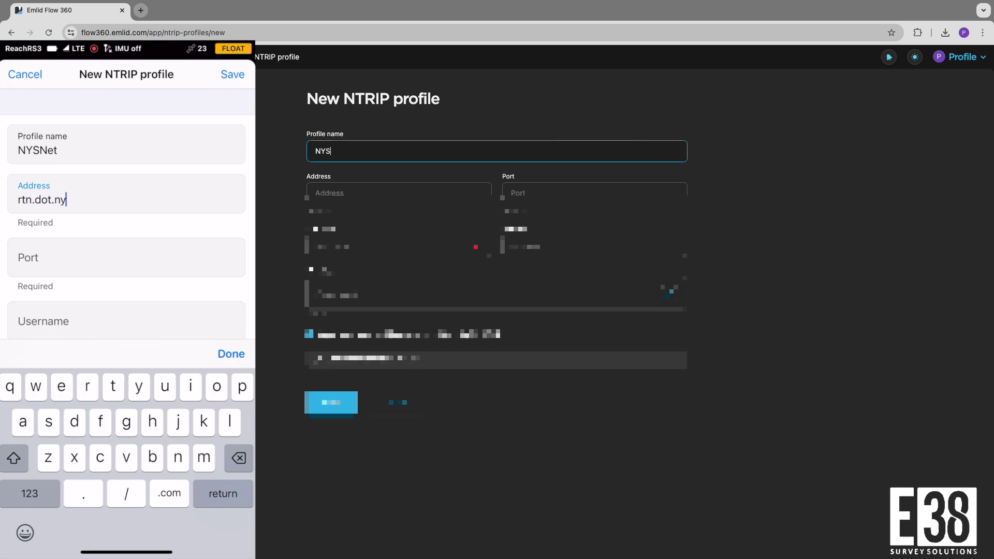
pyautogui.write('Net')
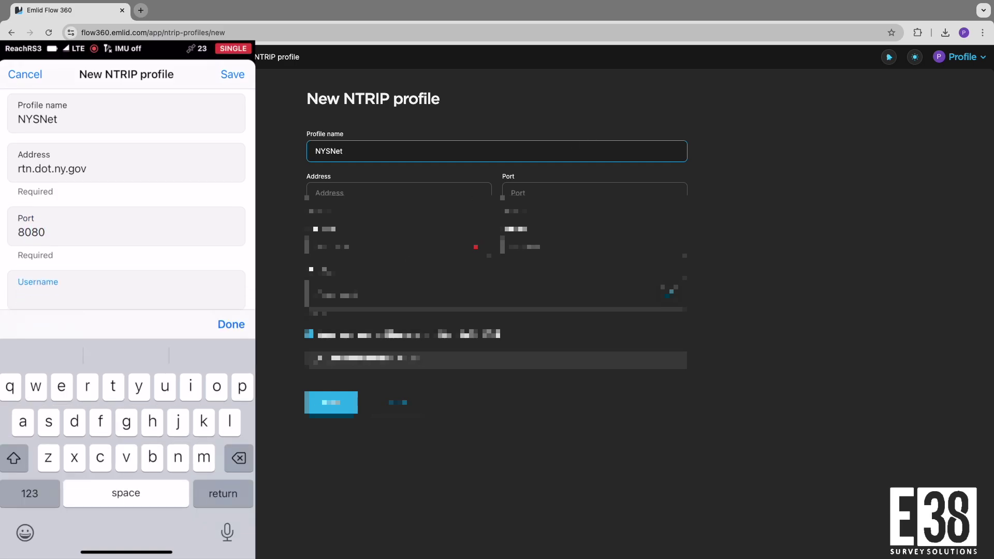
pyautogui.press('super+Tab')
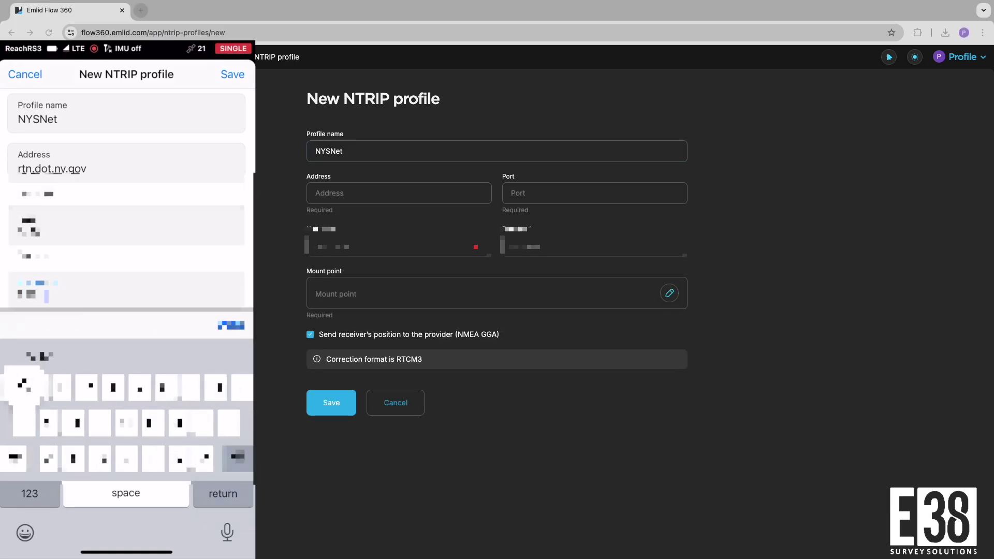
pyautogui.click(429, 193)
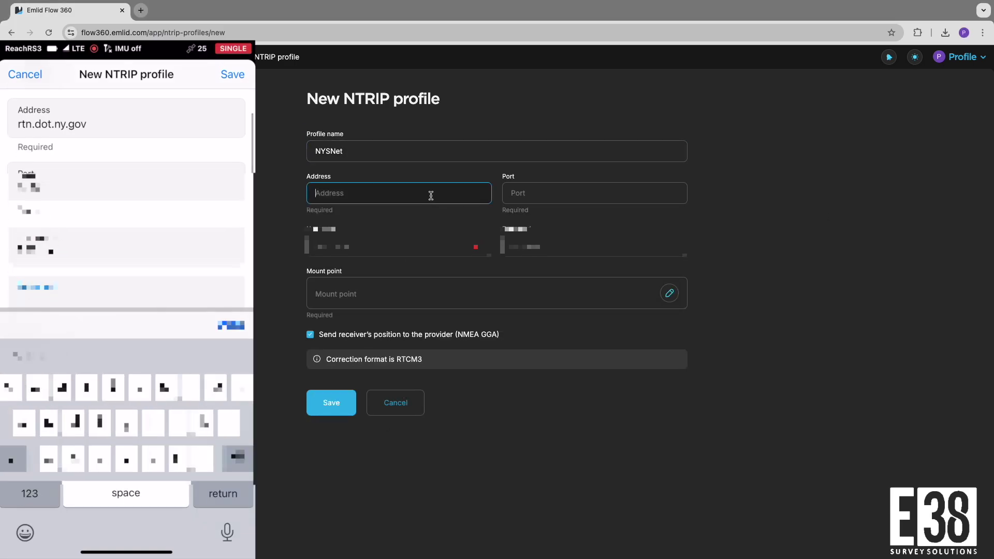
pyautogui.click(428, 288)
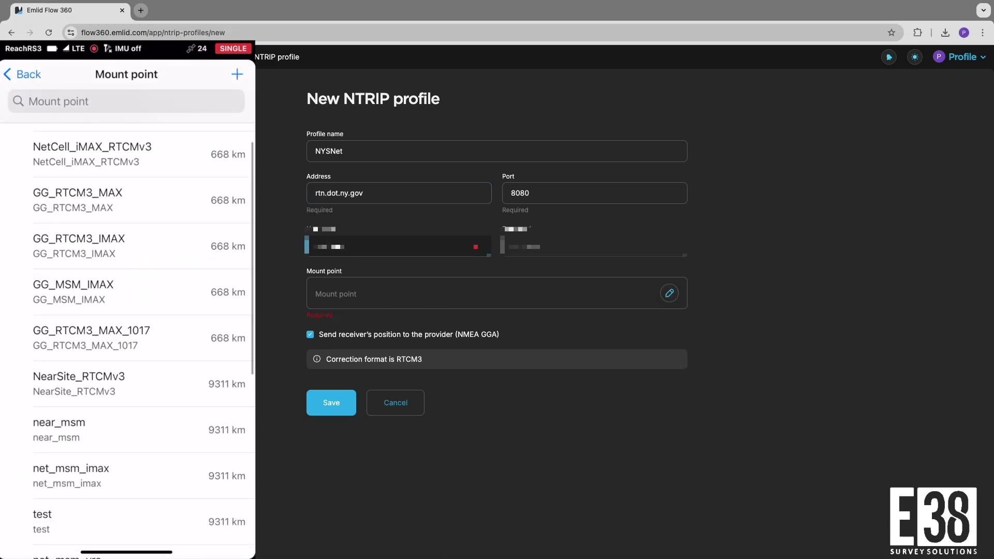
pyautogui.press('Tab')
pyautogui.click(548, 295)
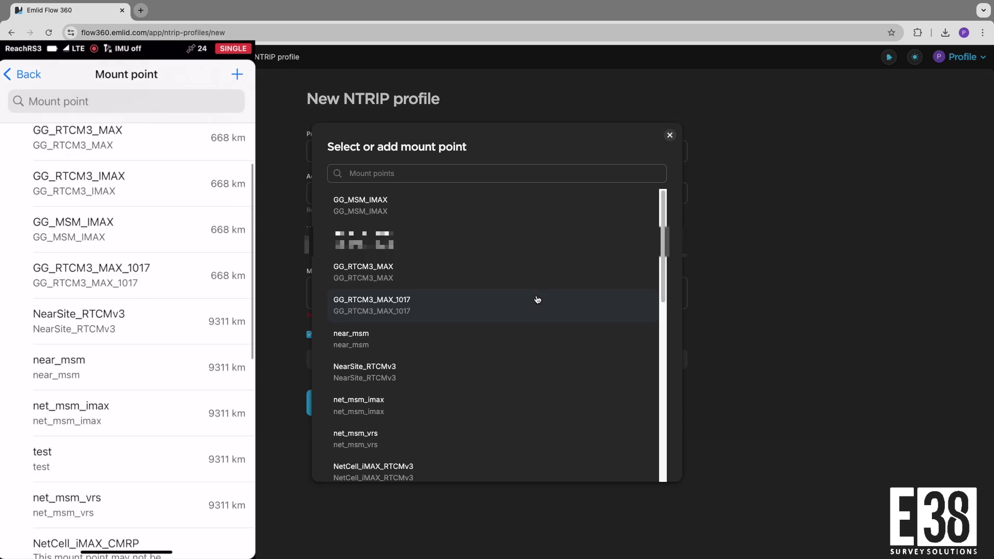